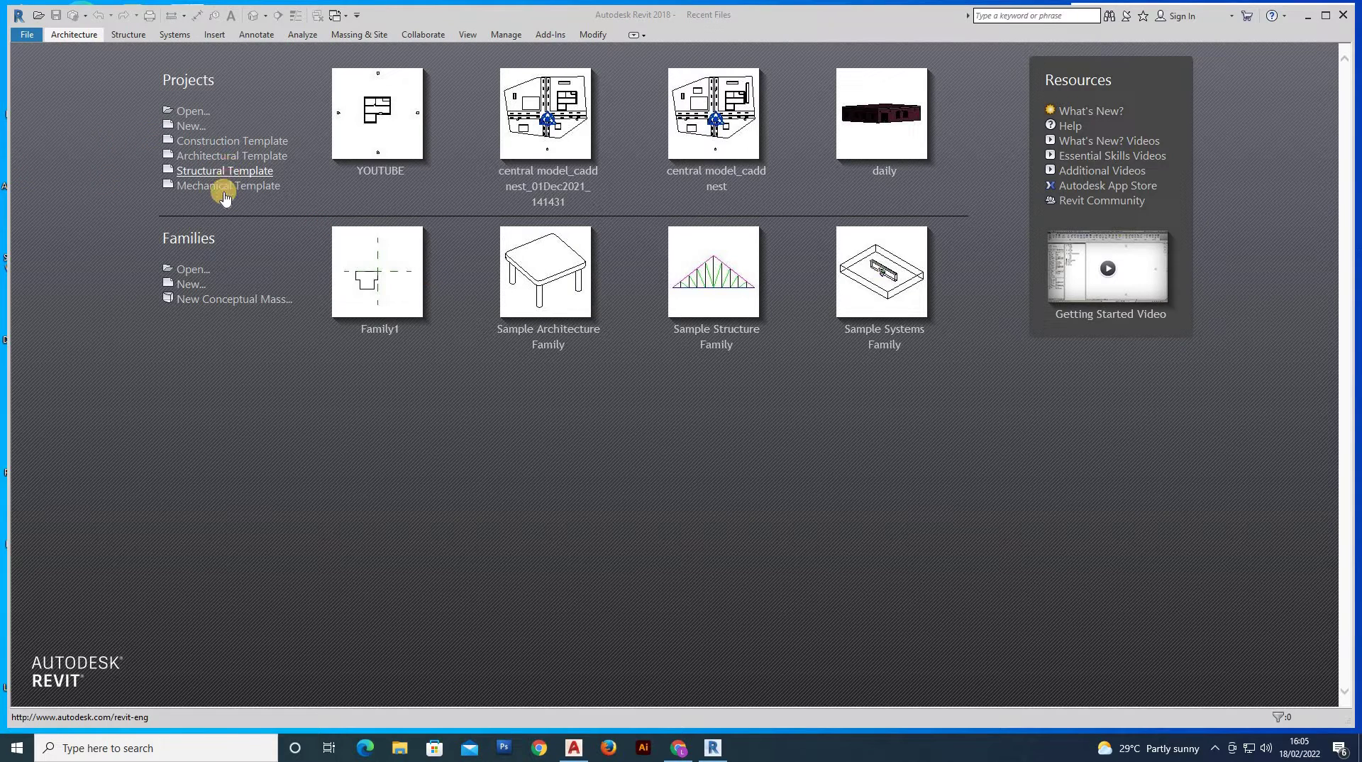
Start a new project from the Architectural Template and reposition the Properties palette against the edge
{"action": "left_click", "coordinate": [256, 157]}
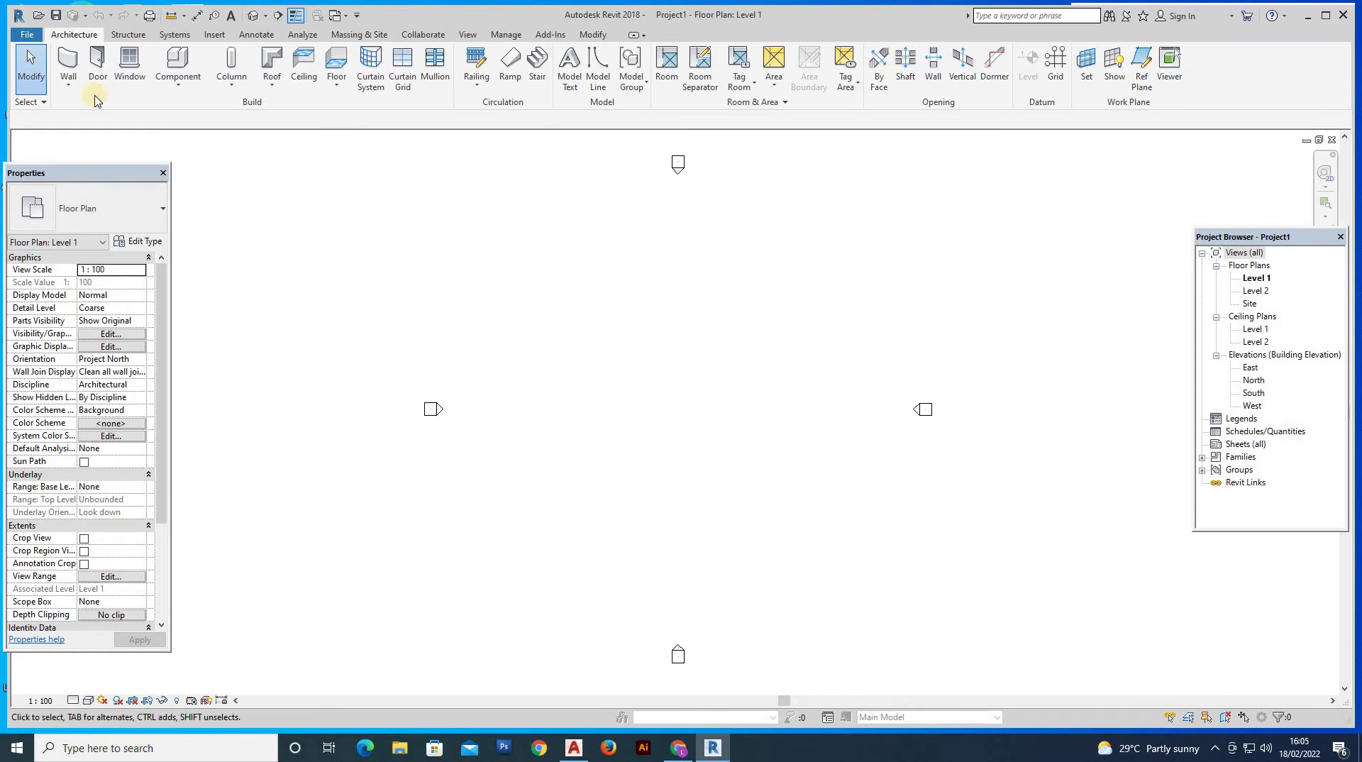
{"action": "left_click_drag", "start_coordinate": [69, 174], "coordinate": [127, 167]}
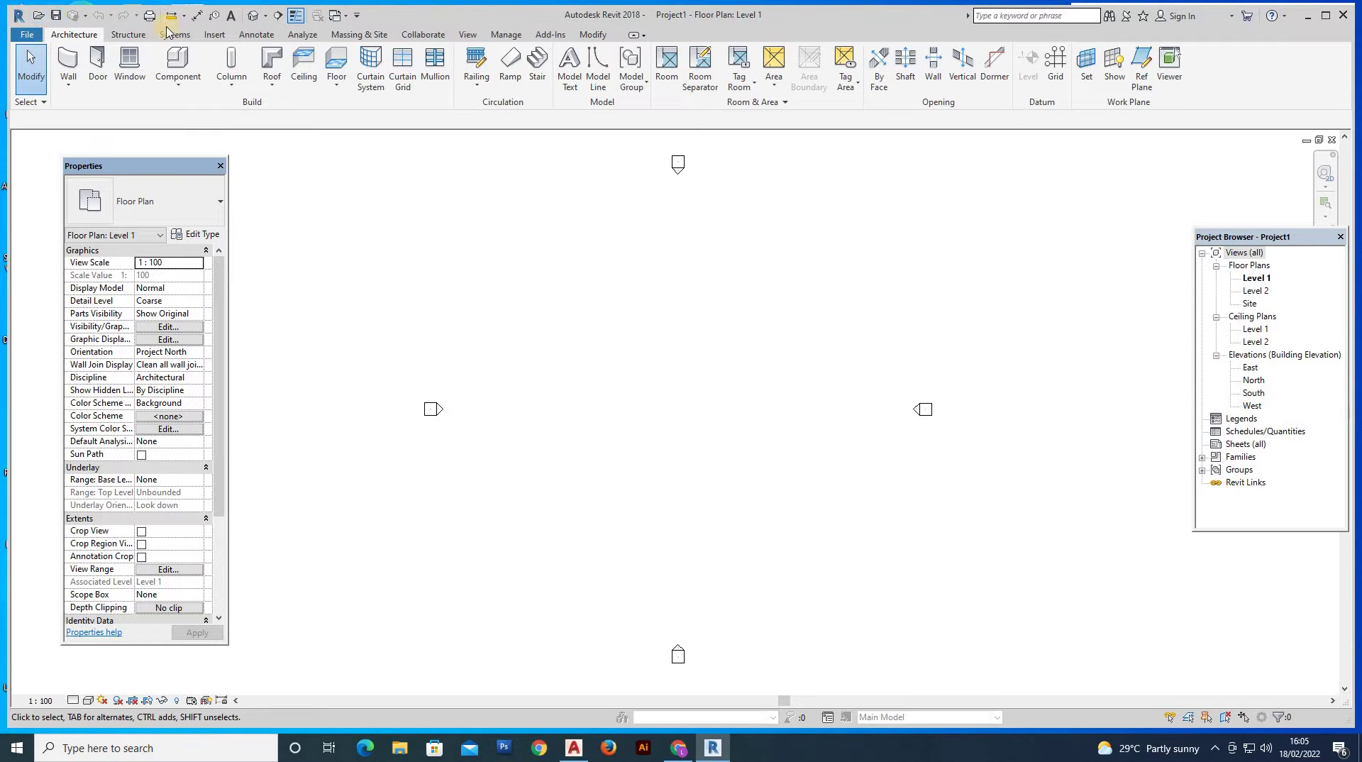
{"action": "left_click_drag", "start_coordinate": [176, 173], "coordinate": [131, 172]}
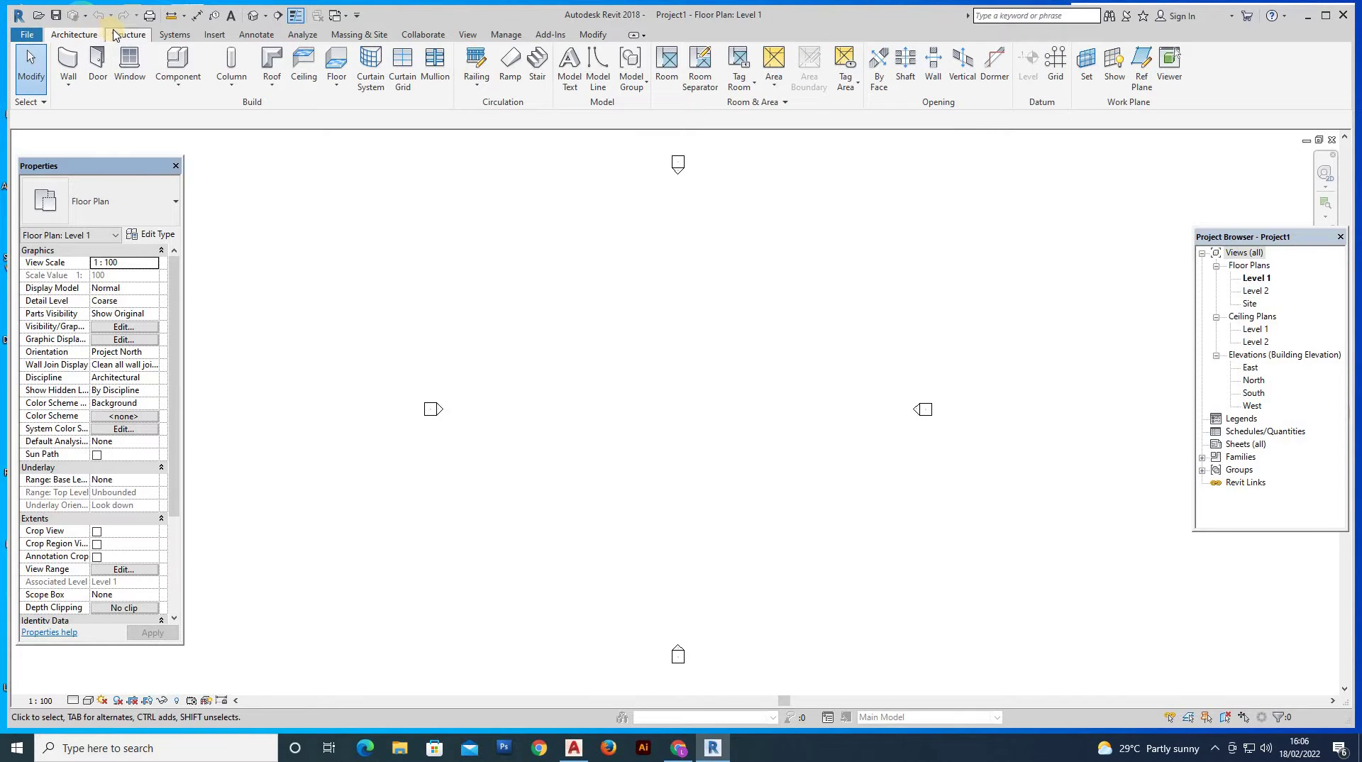
Browse the Modify, Manage and Architecture tabs, then nudge Project Browser and Properties palettes inward
{"action": "scroll", "coordinate": [138, 34], "scroll_direction": "down", "scroll_amount": 2}
{"action": "scroll", "coordinate": [153, 34], "scroll_direction": "down", "scroll_amount": 3}
{"action": "scroll", "coordinate": [162, 34], "scroll_direction": "down", "scroll_amount": 1}
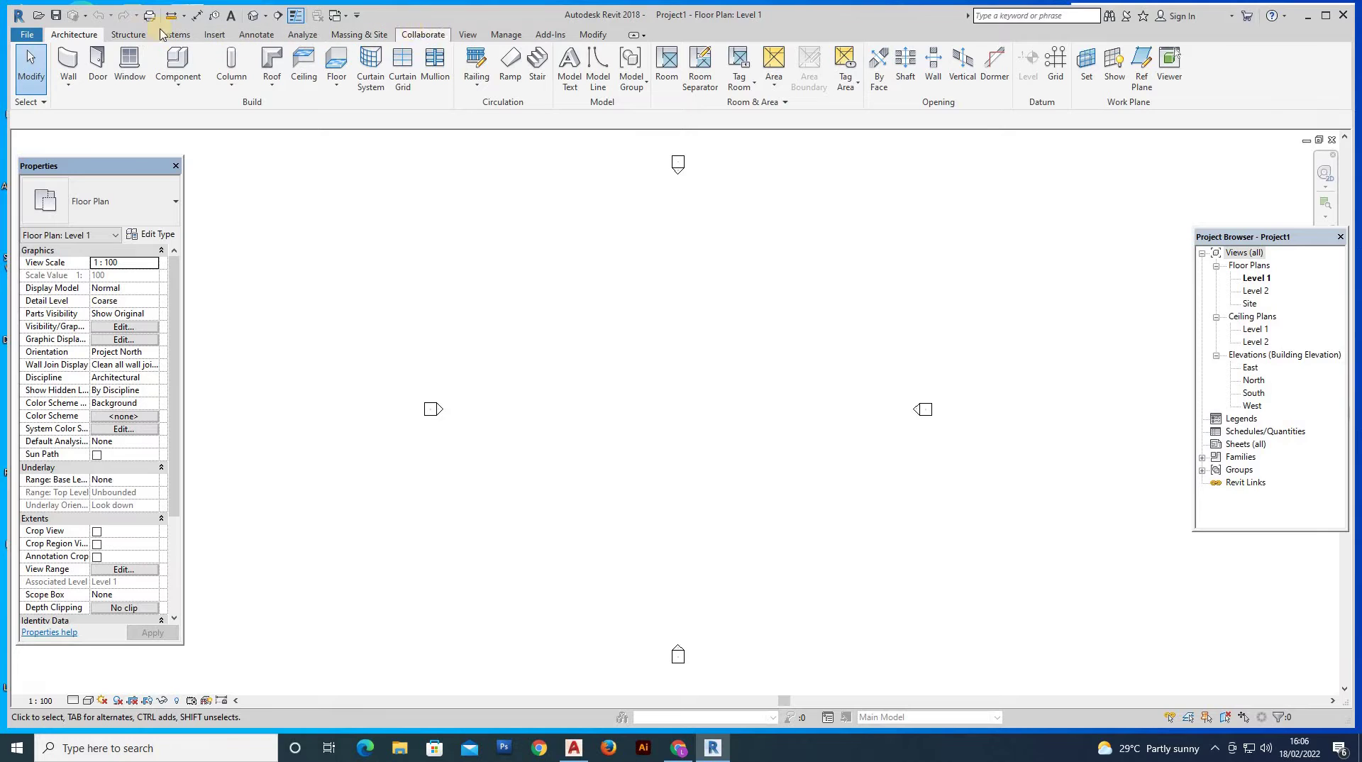
{"action": "left_click", "coordinate": [596, 37]}
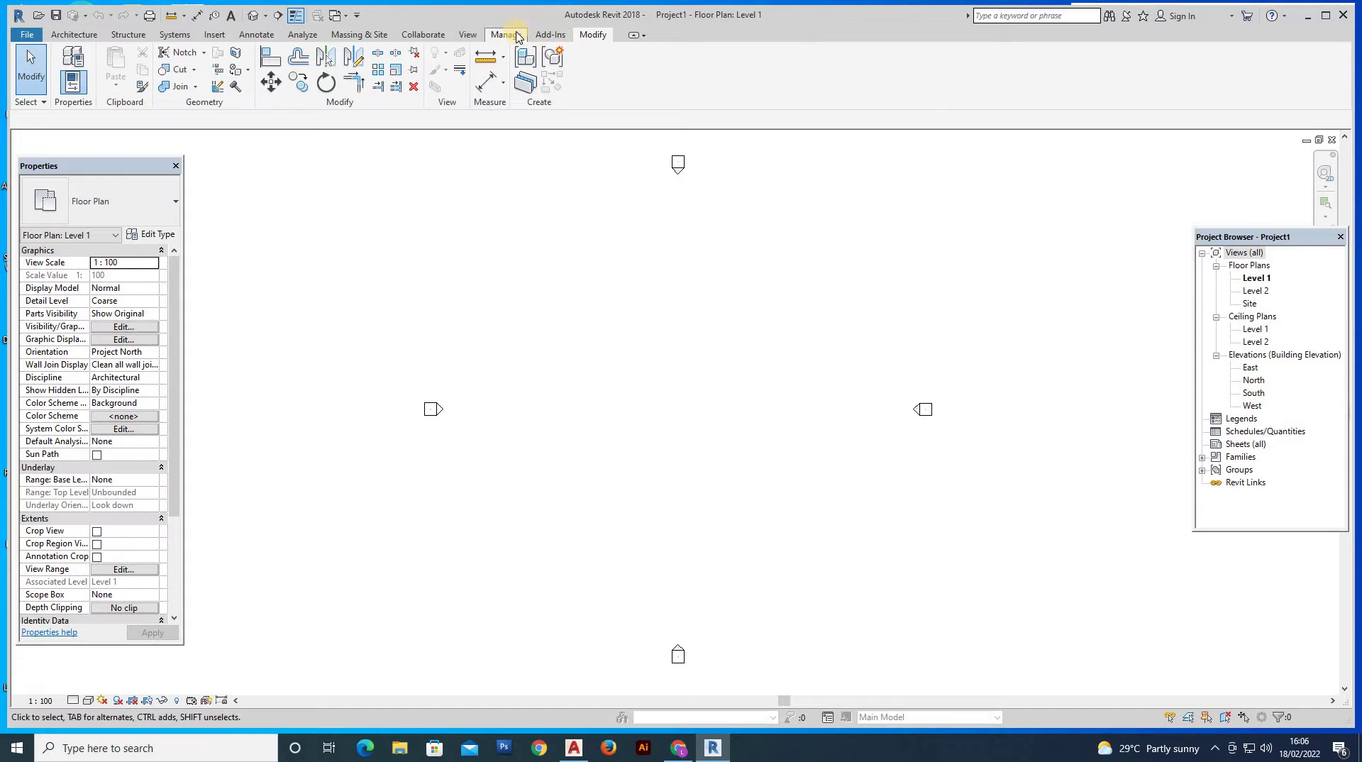
{"action": "left_click", "coordinate": [517, 37]}
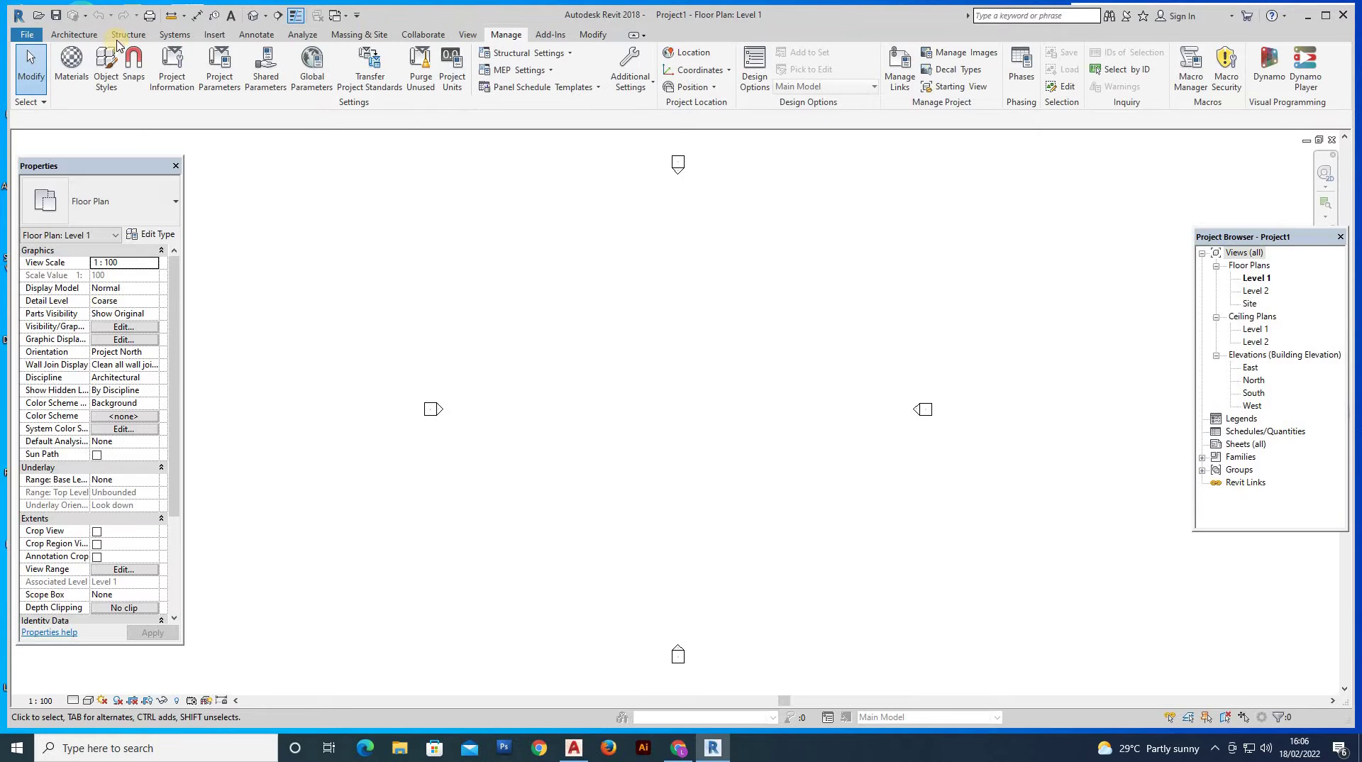
{"action": "left_click", "coordinate": [74, 34]}
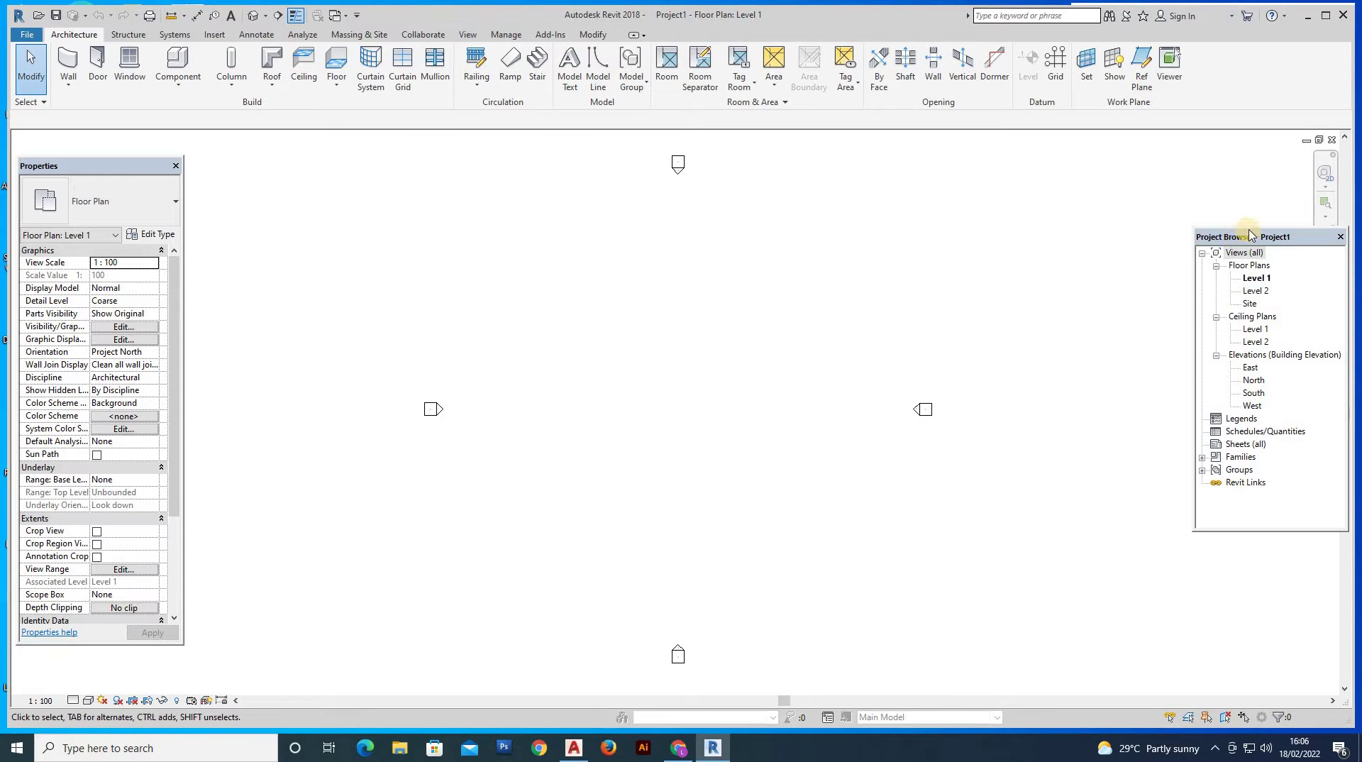
{"action": "left_click_drag", "start_coordinate": [1250, 235], "coordinate": [1190, 179]}
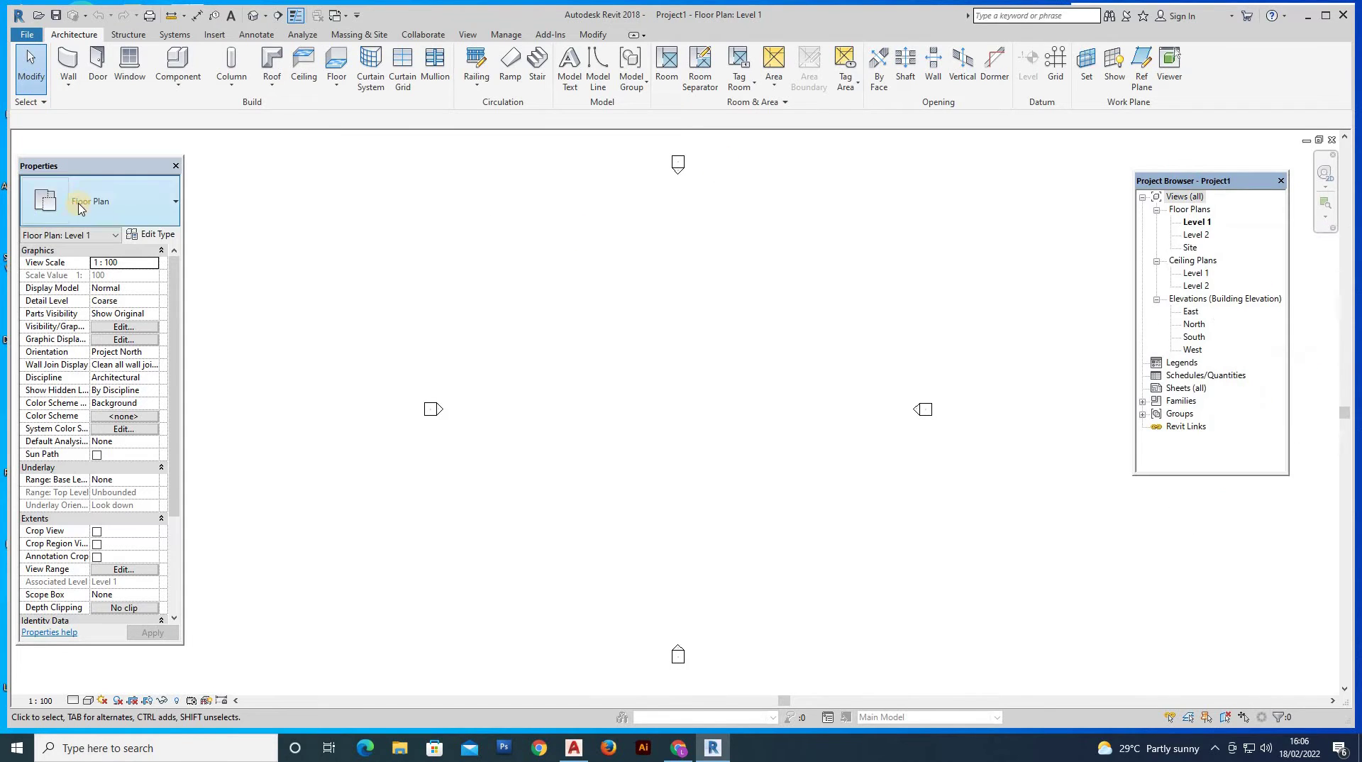
{"action": "left_click_drag", "start_coordinate": [91, 166], "coordinate": [129, 156]}
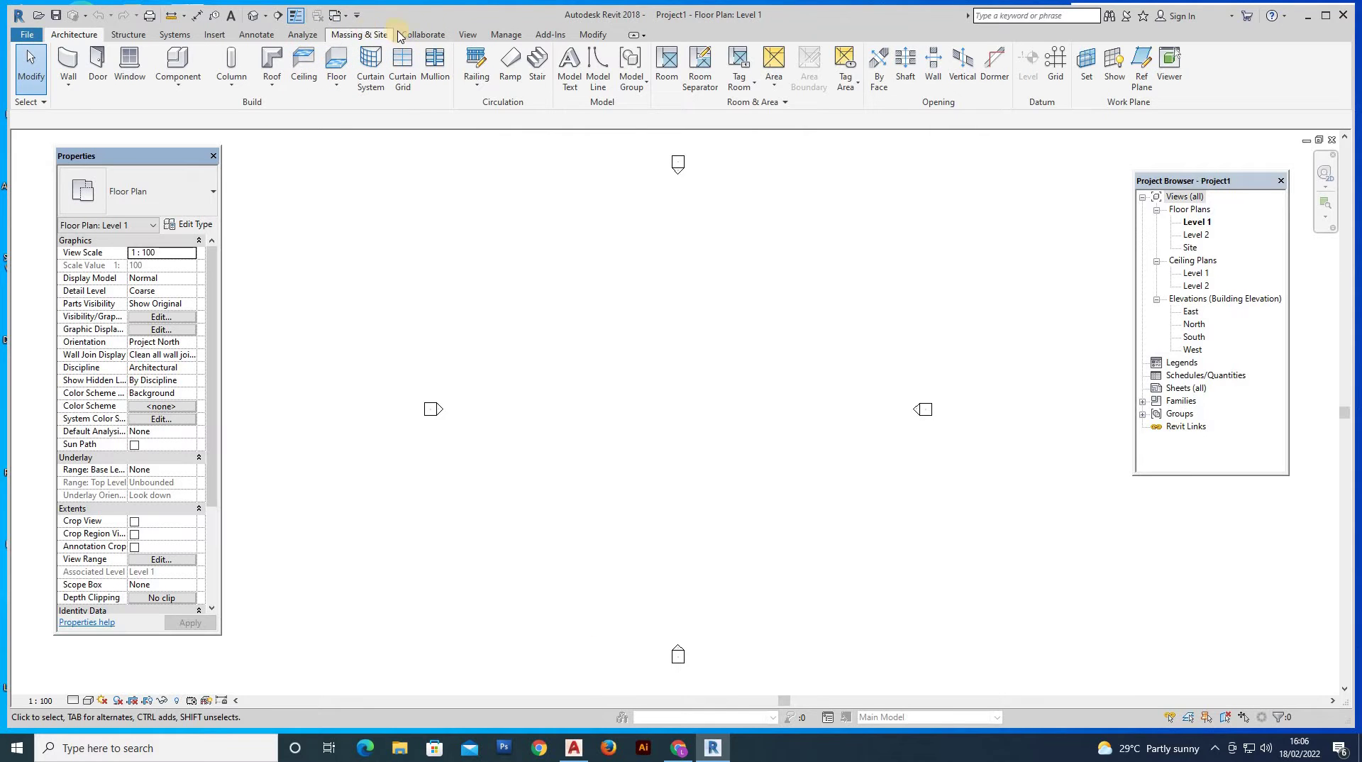
In Project Units, set Length format to feet and fractional inches
{"action": "left_click", "coordinate": [500, 35]}
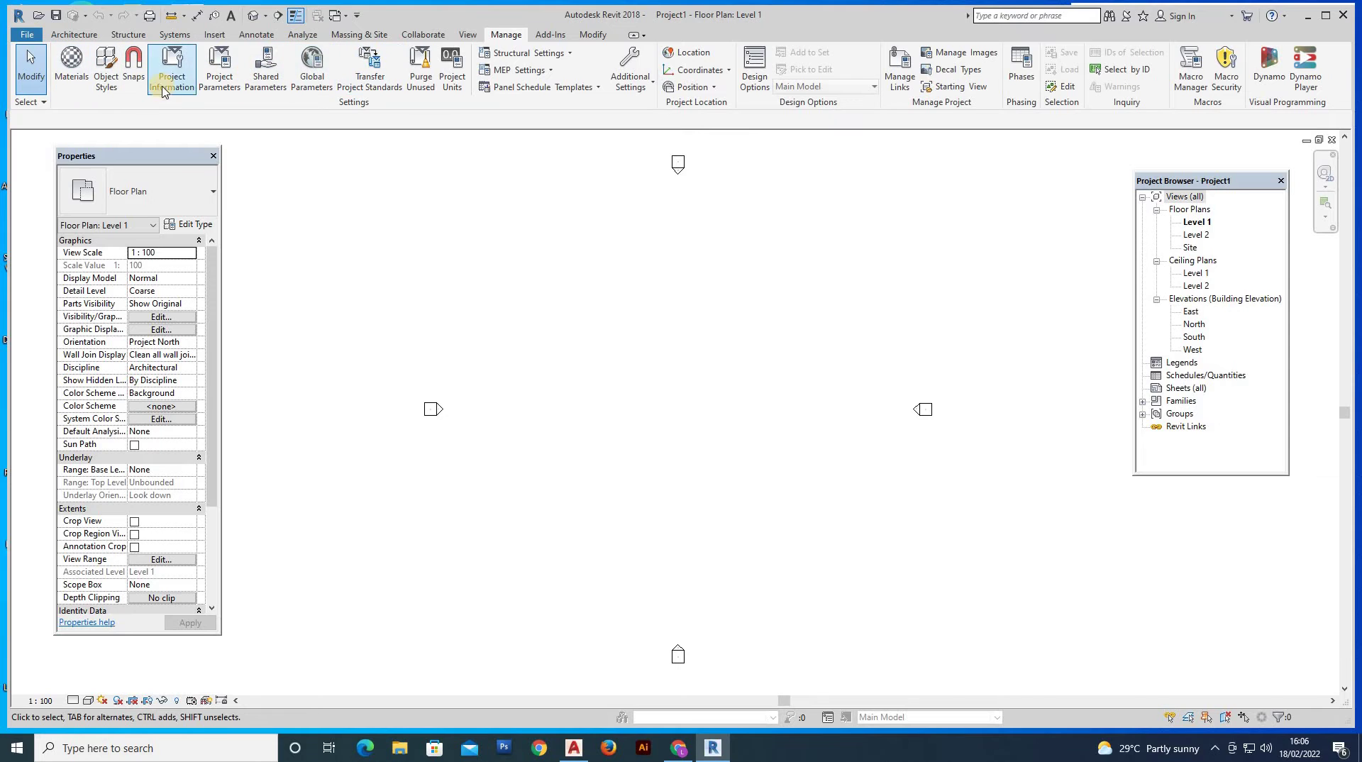
{"action": "left_click", "coordinate": [454, 83]}
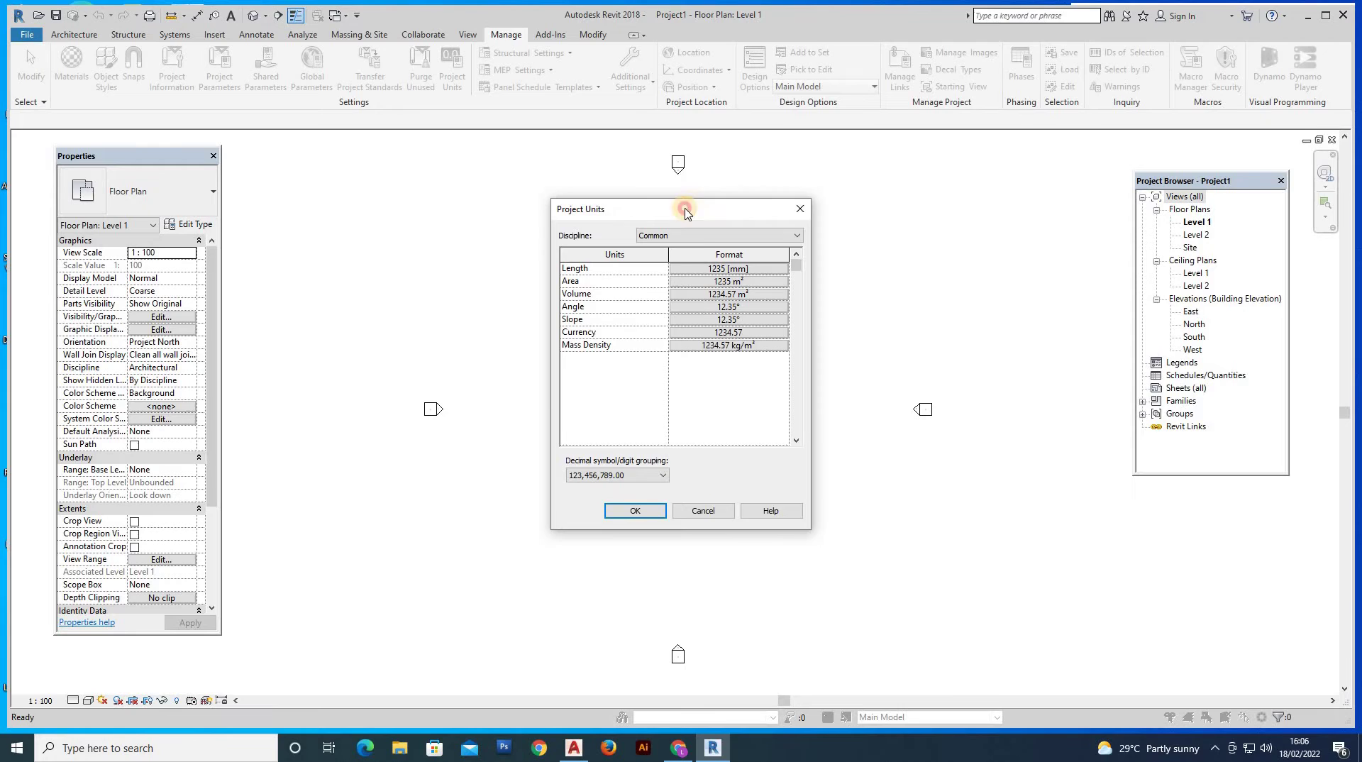
{"action": "left_click_drag", "start_coordinate": [694, 206], "coordinate": [587, 192]}
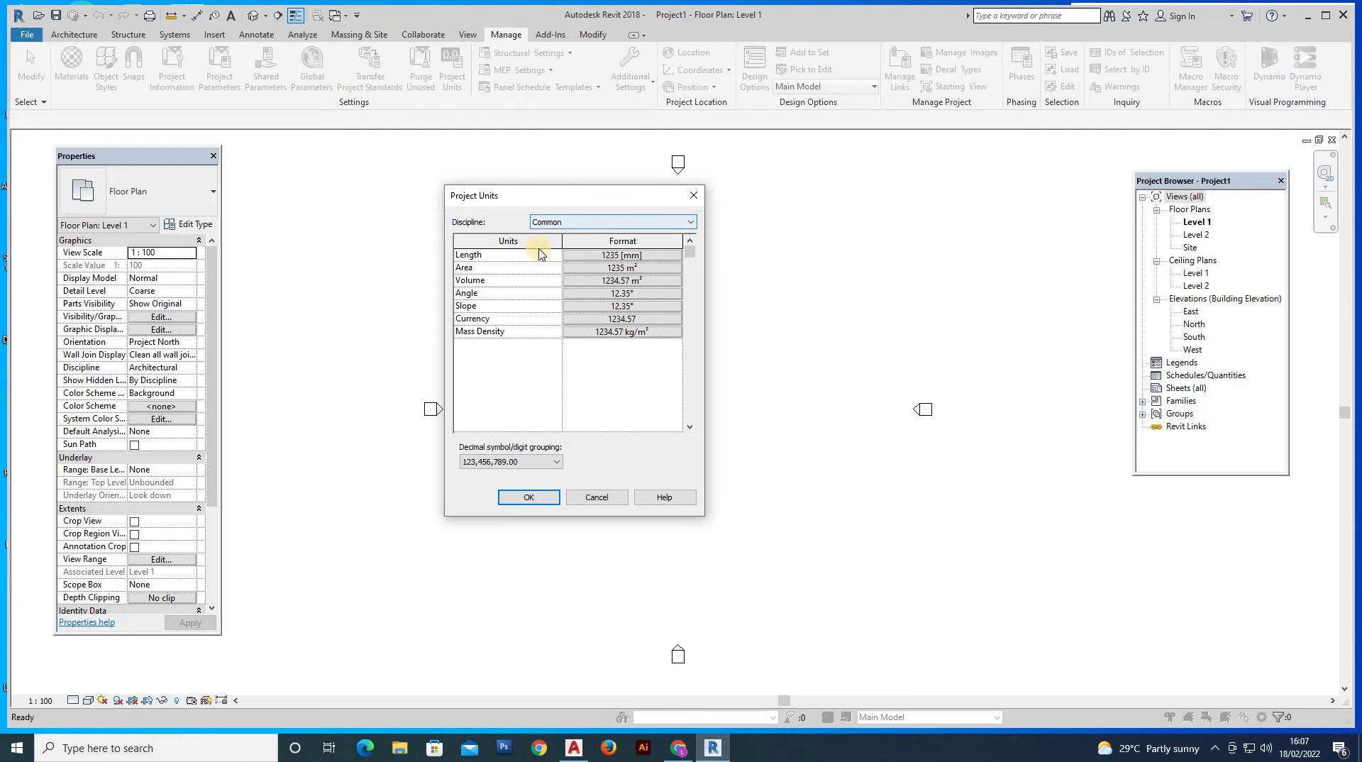
{"action": "left_click", "coordinate": [621, 255]}
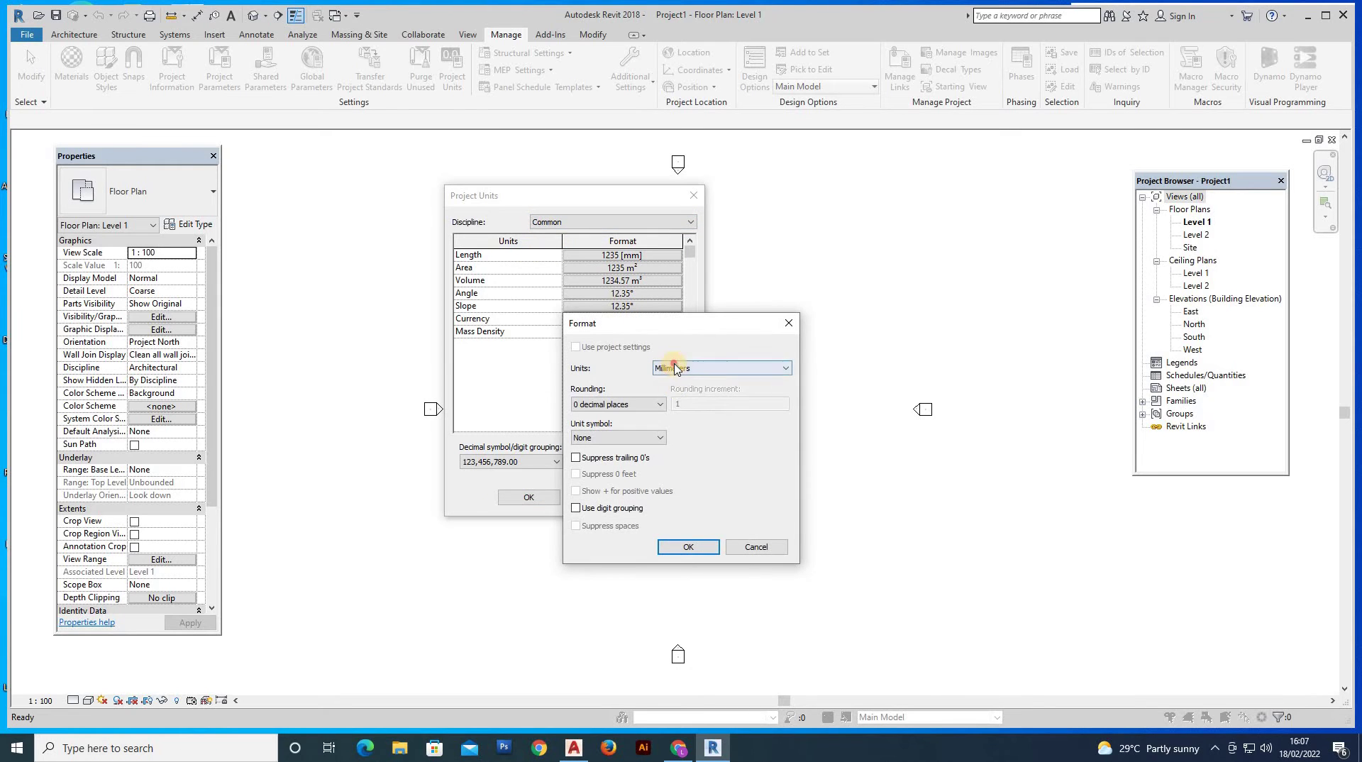
{"action": "left_click", "coordinate": [663, 374]}
{"action": "left_click", "coordinate": [681, 393]}
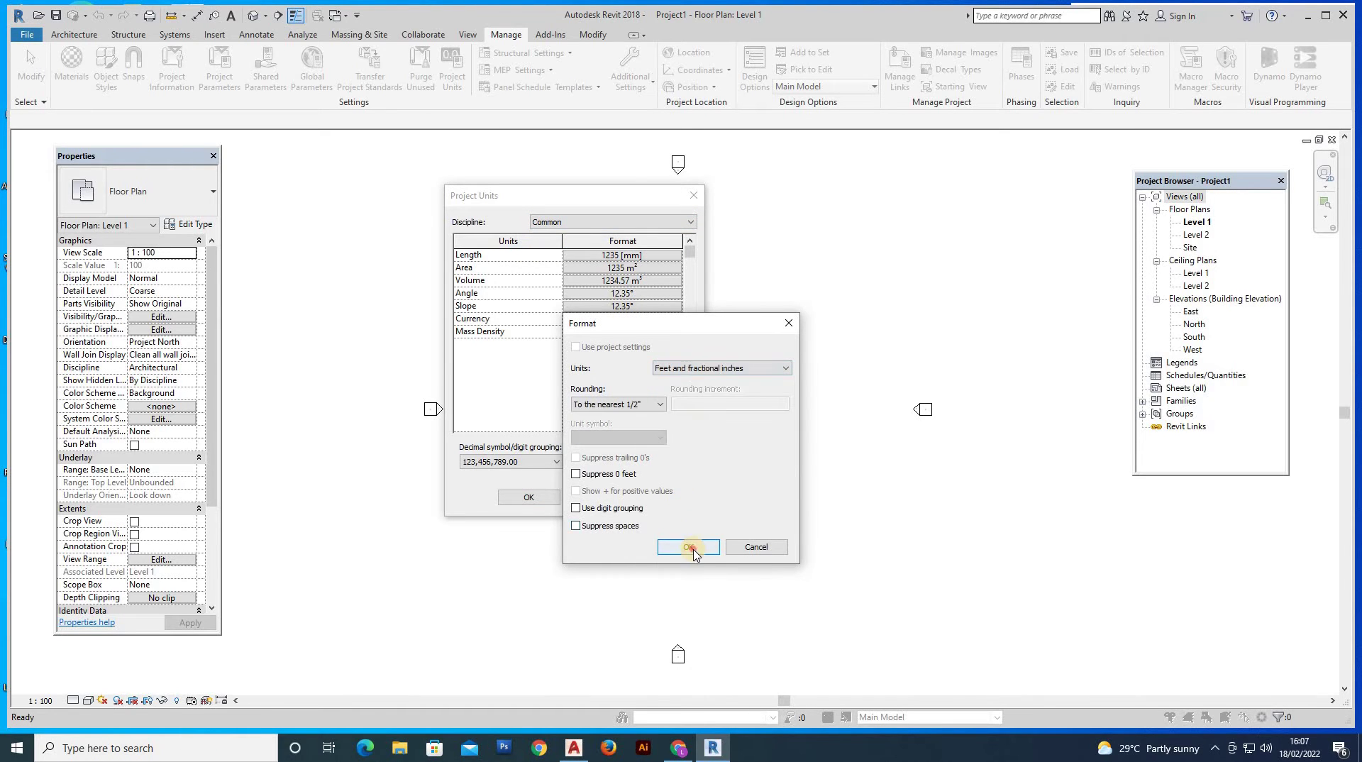
{"action": "left_click", "coordinate": [689, 546]}
Set the Area units to square feet
{"action": "left_click", "coordinate": [639, 268]}
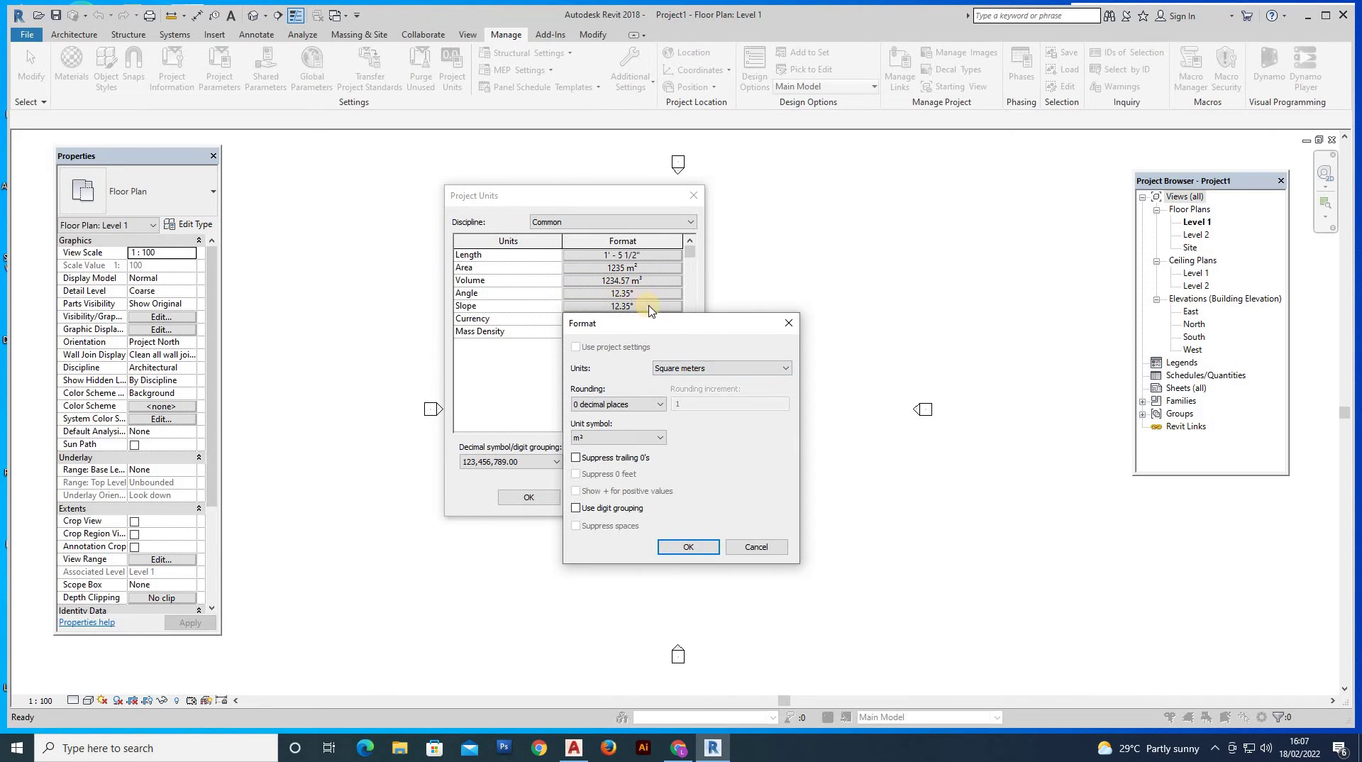
{"action": "left_click", "coordinate": [687, 365]}
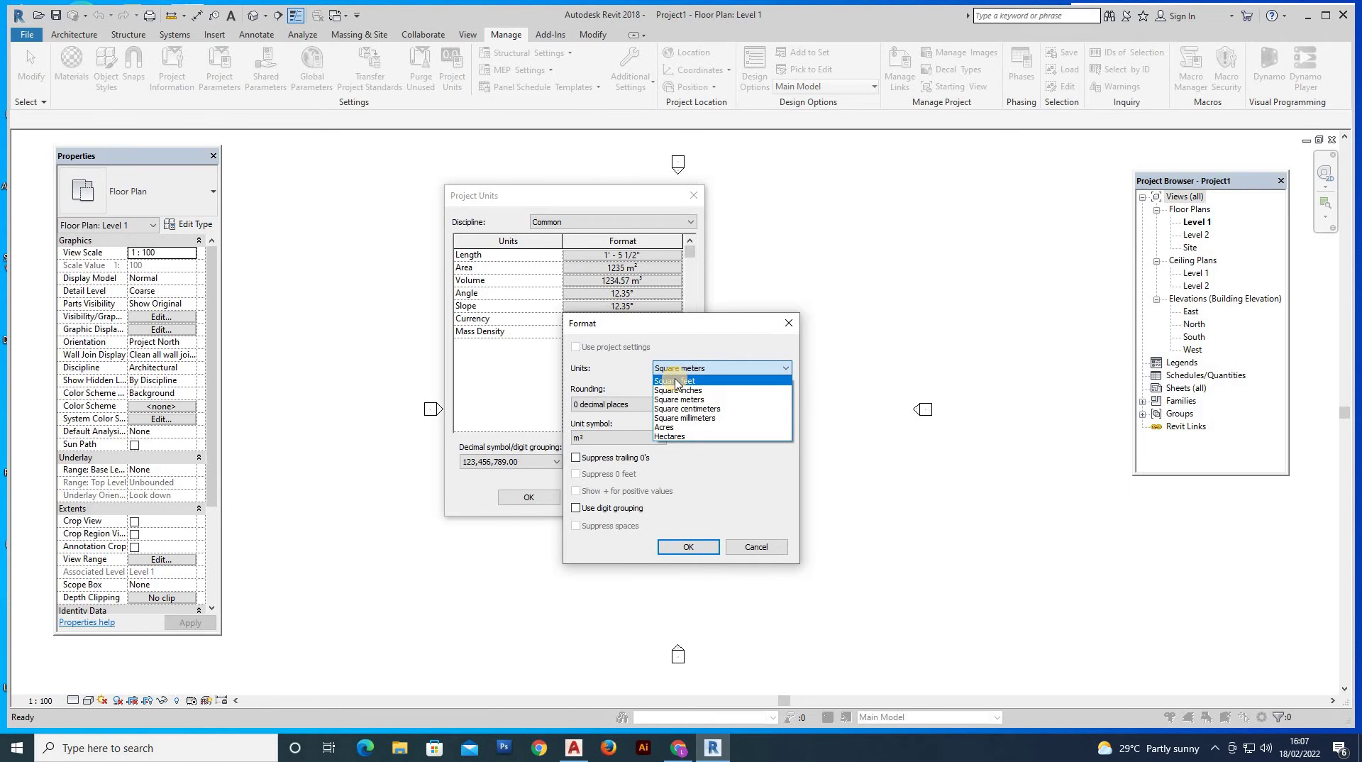
{"action": "left_click", "coordinate": [673, 381]}
{"action": "left_click", "coordinate": [677, 492]}
{"action": "key", "text": "Return"}
Set the Volume units to cubic feet
{"action": "left_click", "coordinate": [622, 280]}
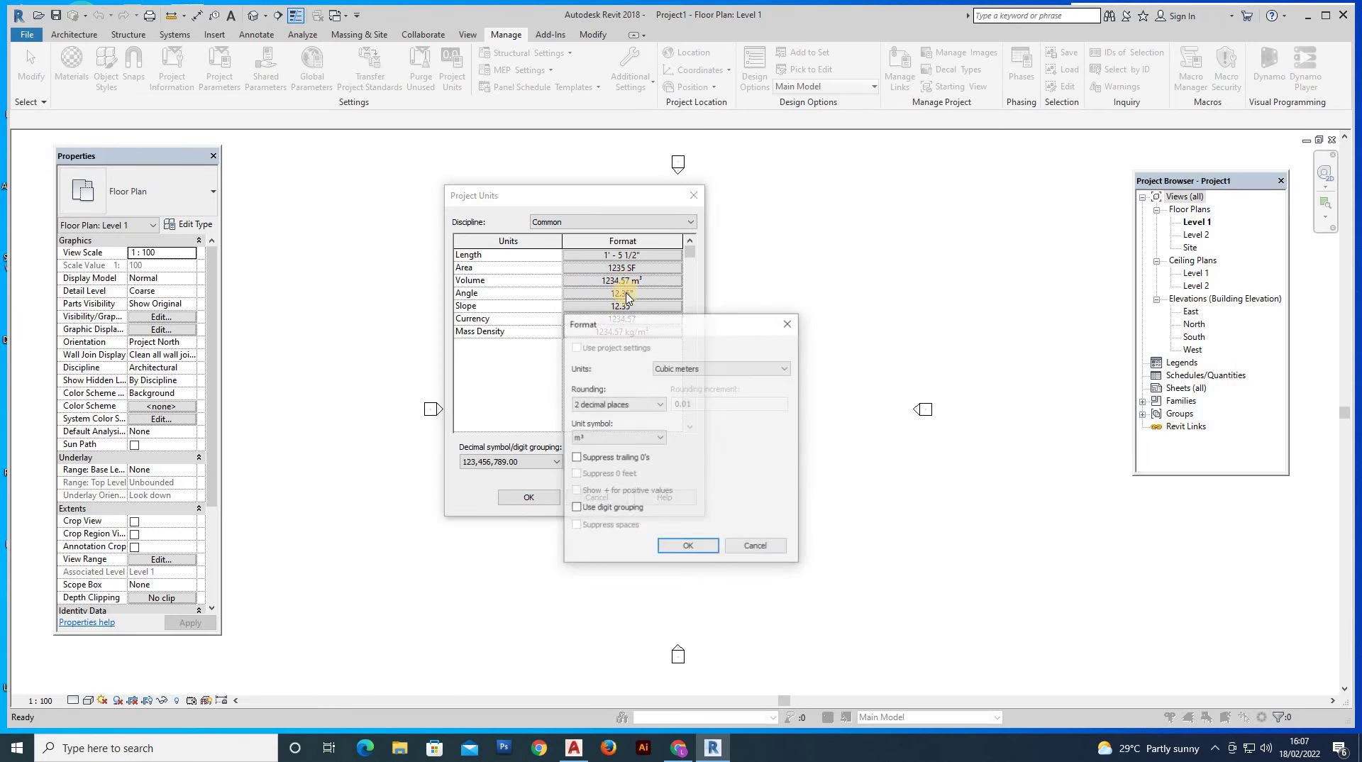
{"action": "left_click", "coordinate": [675, 369]}
{"action": "left_click", "coordinate": [674, 380]}
{"action": "left_click", "coordinate": [688, 546]}
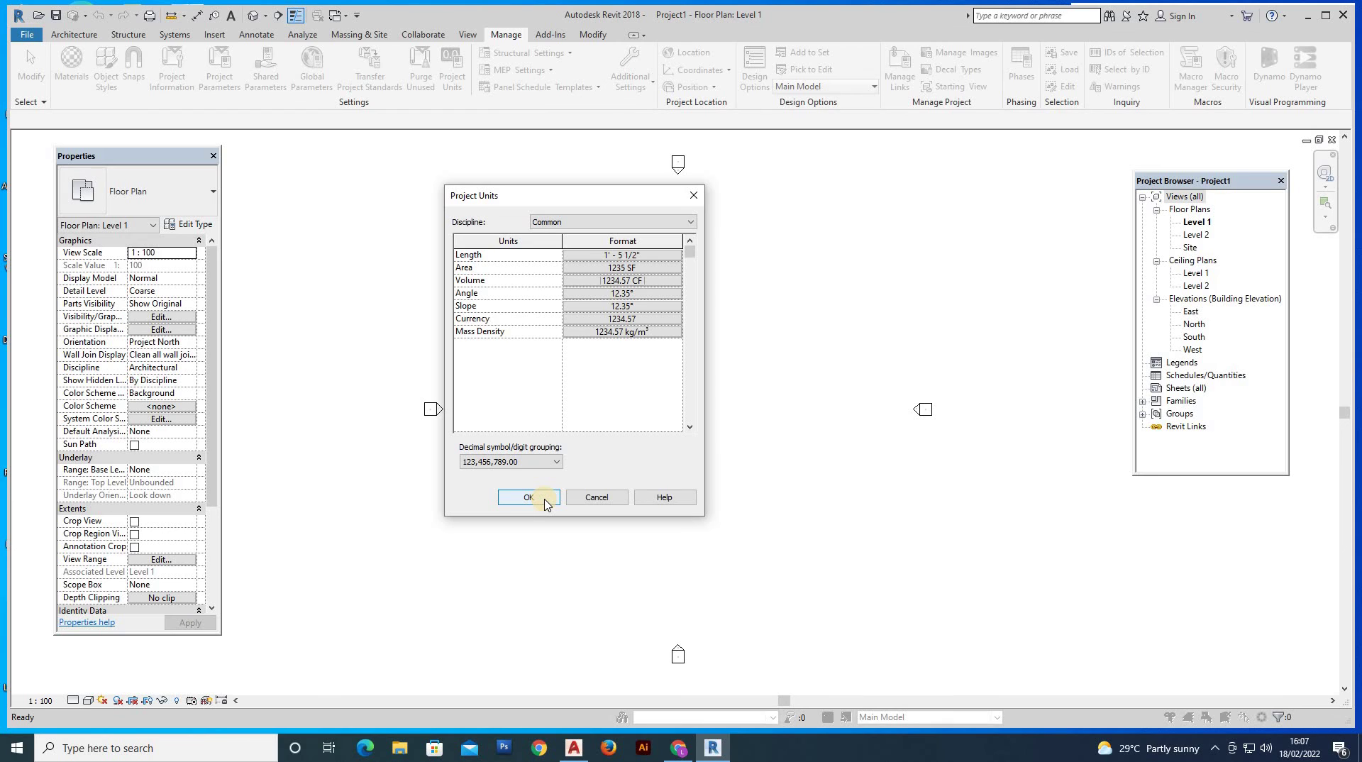
Confirm the feet-inch, square-foot and cubic-foot units and return to the Architecture tab
{"action": "left_click", "coordinate": [546, 500]}
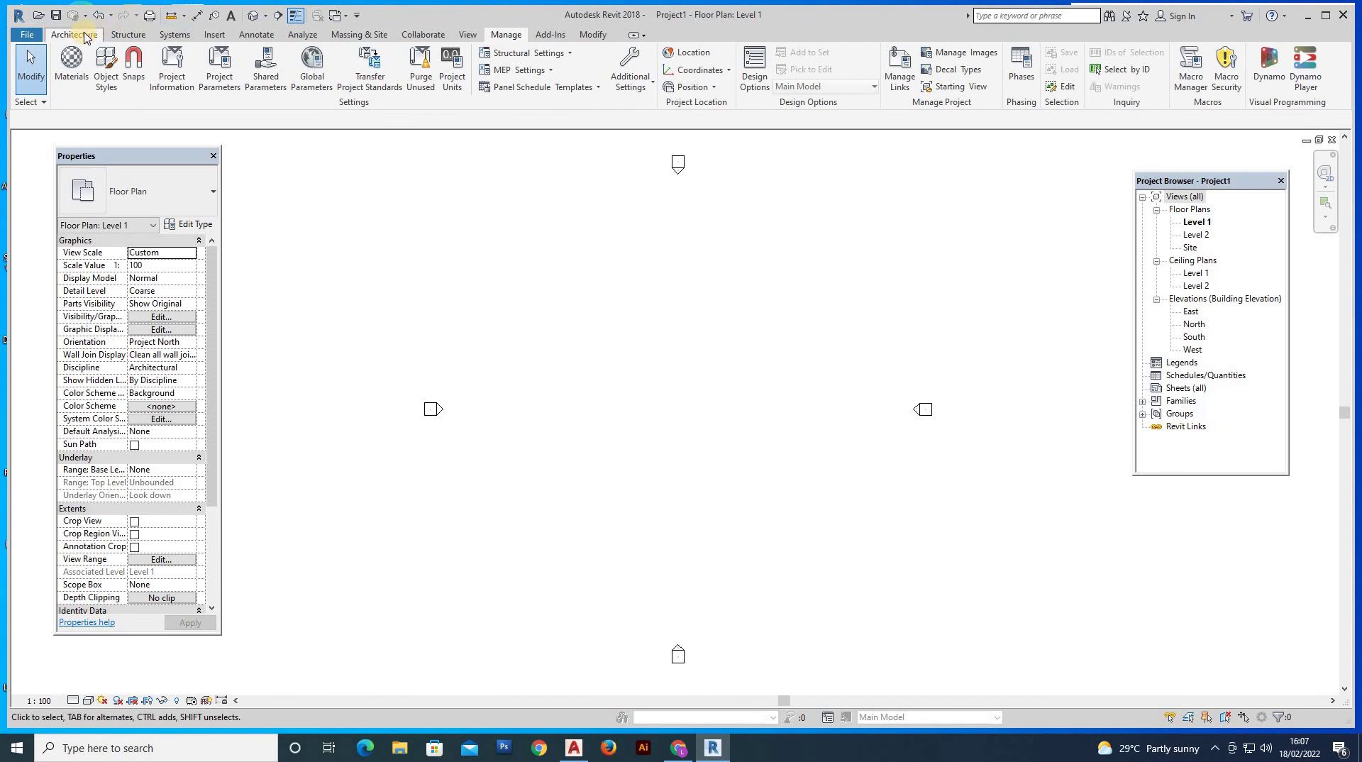
{"action": "left_click", "coordinate": [74, 34]}
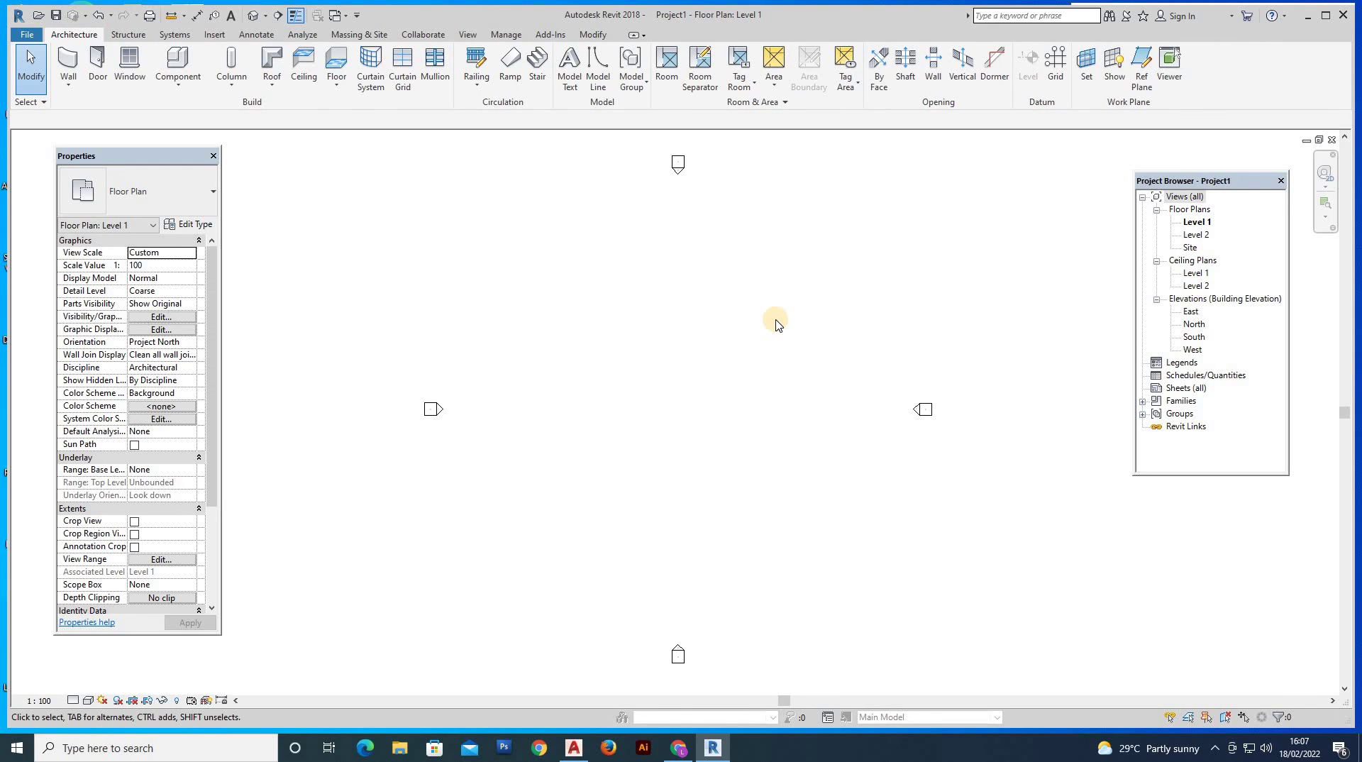